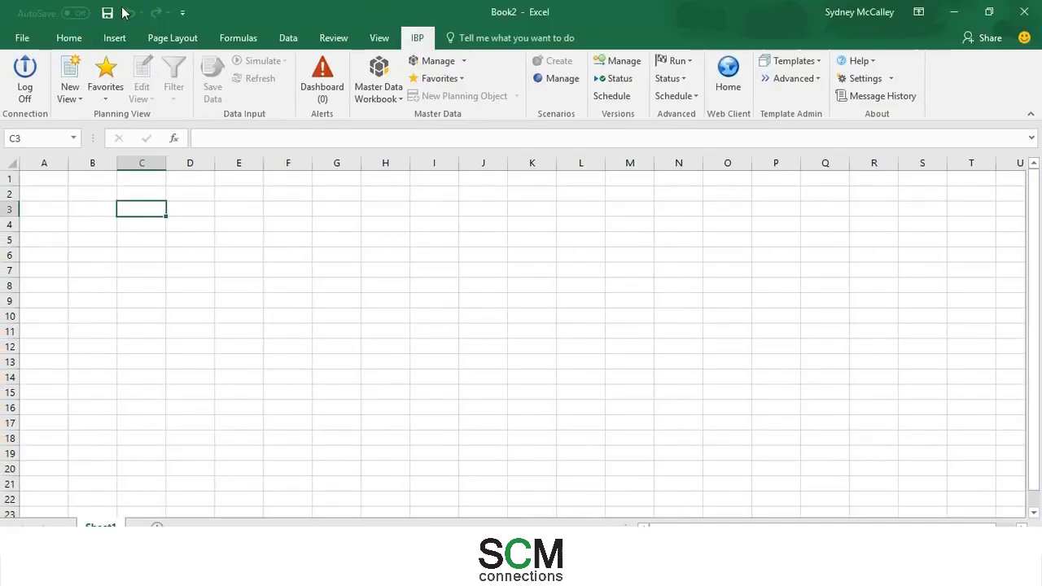
Start a new planning view from the IO 210 Input Data Review template and review its planning level attributes and key figures
click(70, 104)
click(85, 116)
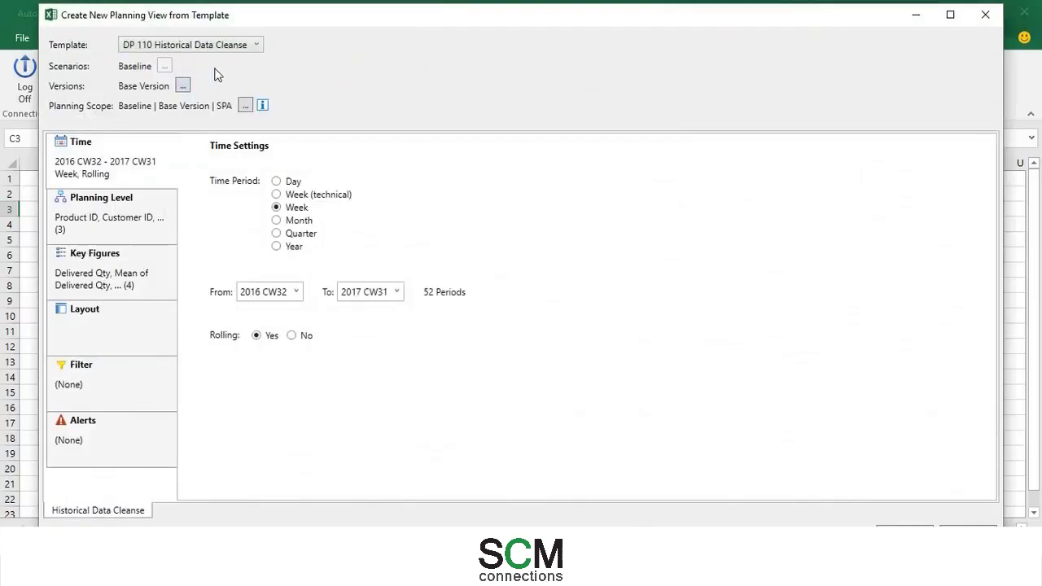
click(254, 45)
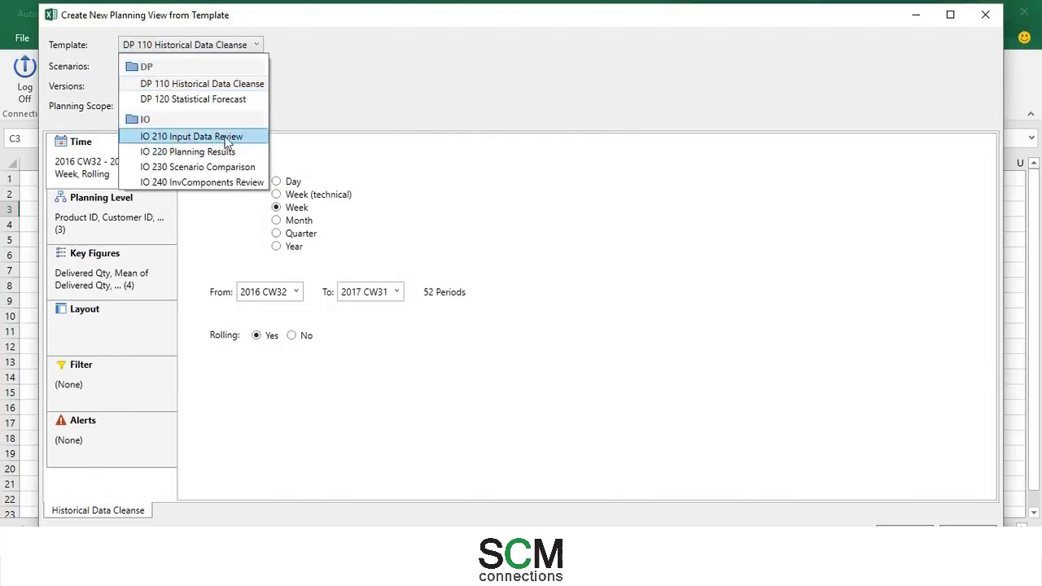
click(226, 140)
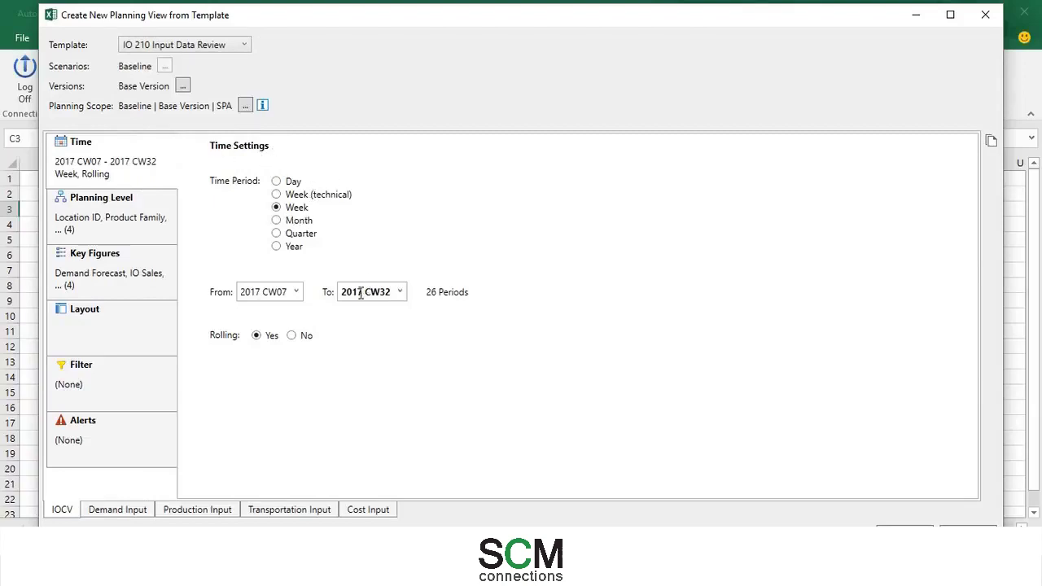
click(124, 228)
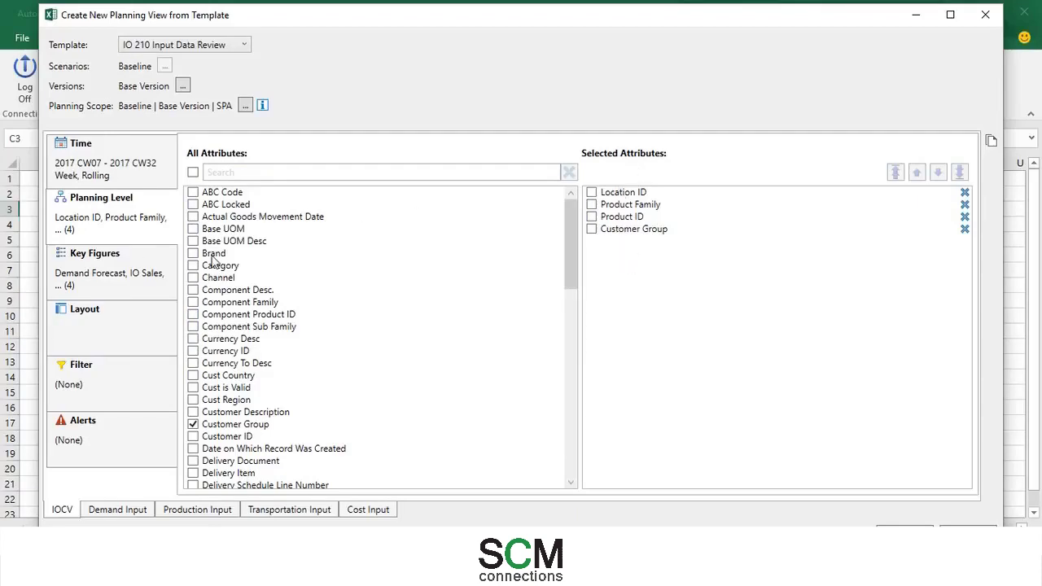
click(99, 279)
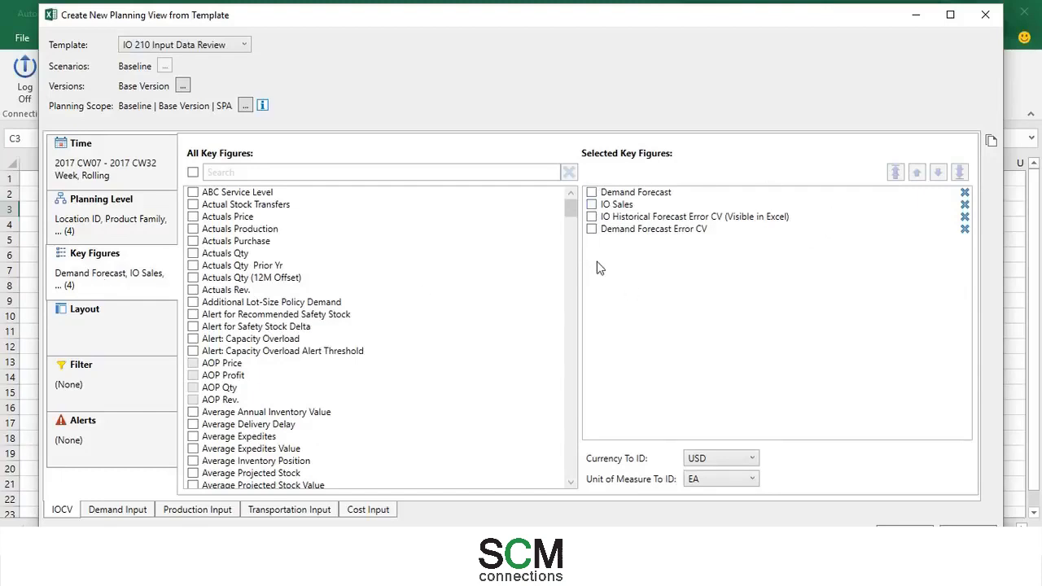
Add Location and Product ID as filter attributes for the planning view
click(109, 398)
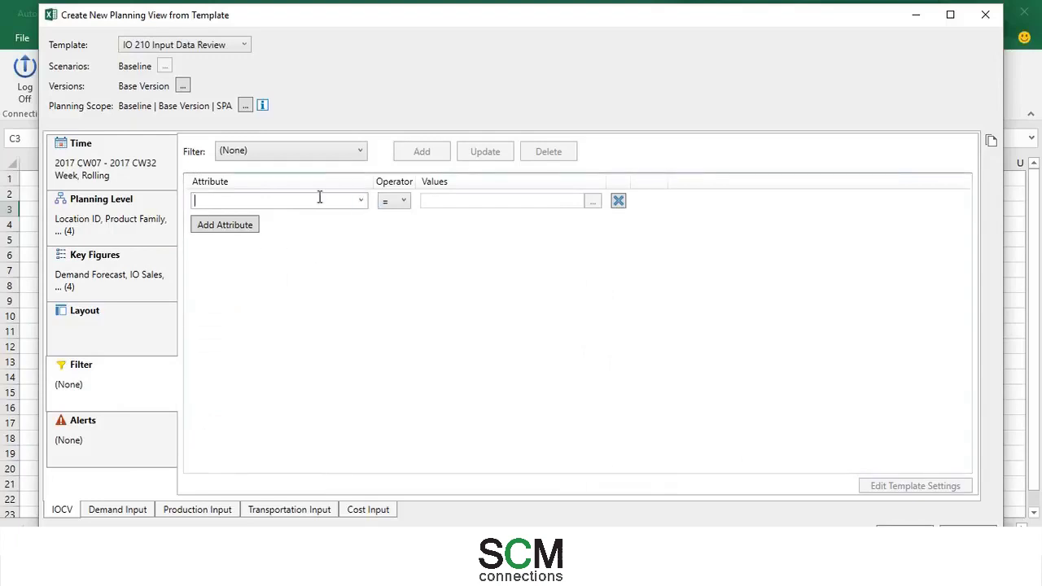
text(Location)
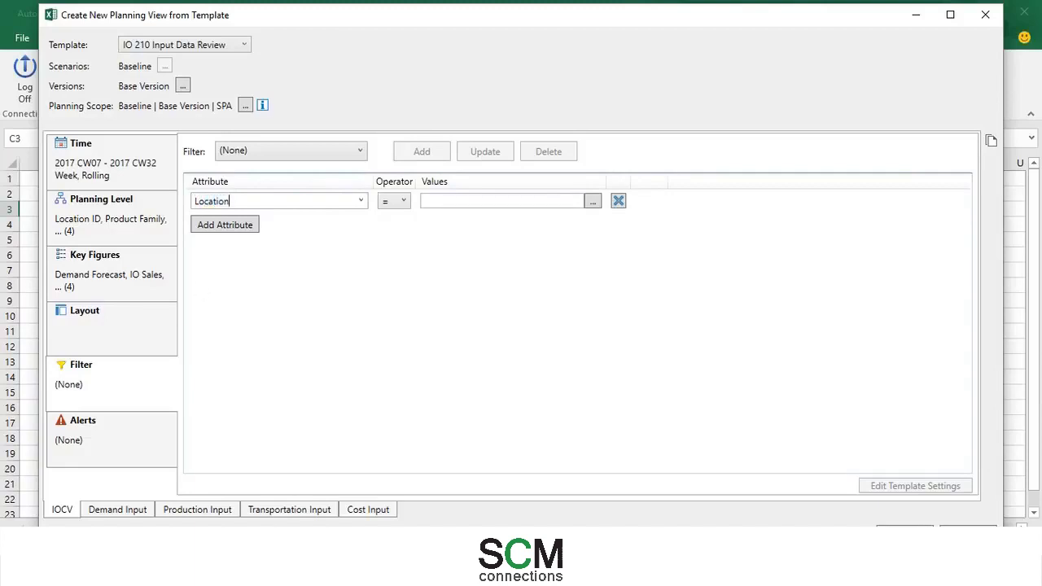
click(248, 229)
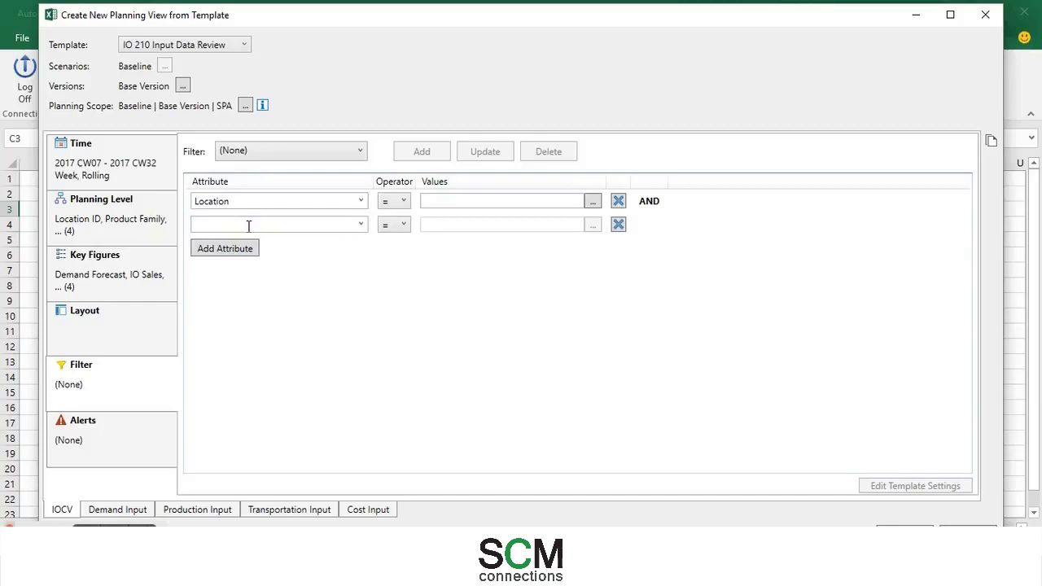
text(Product ID)
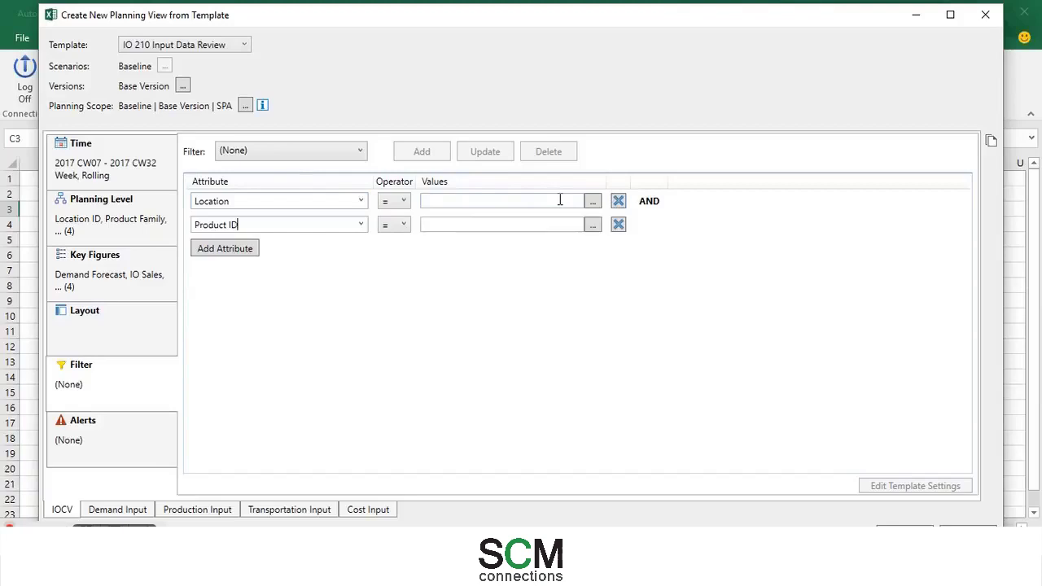
click(360, 225)
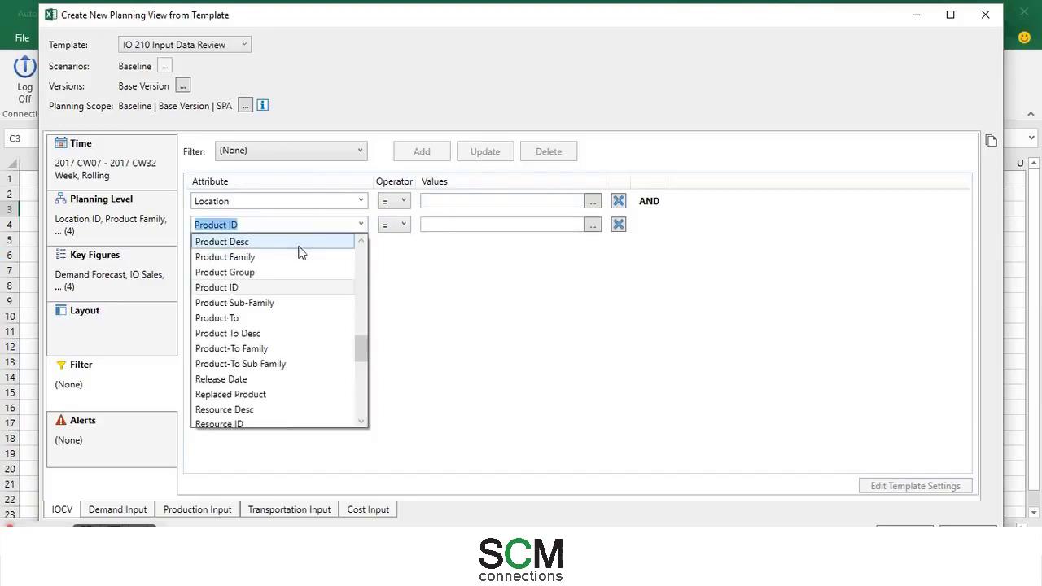
scroll(346, 269, up, 1)
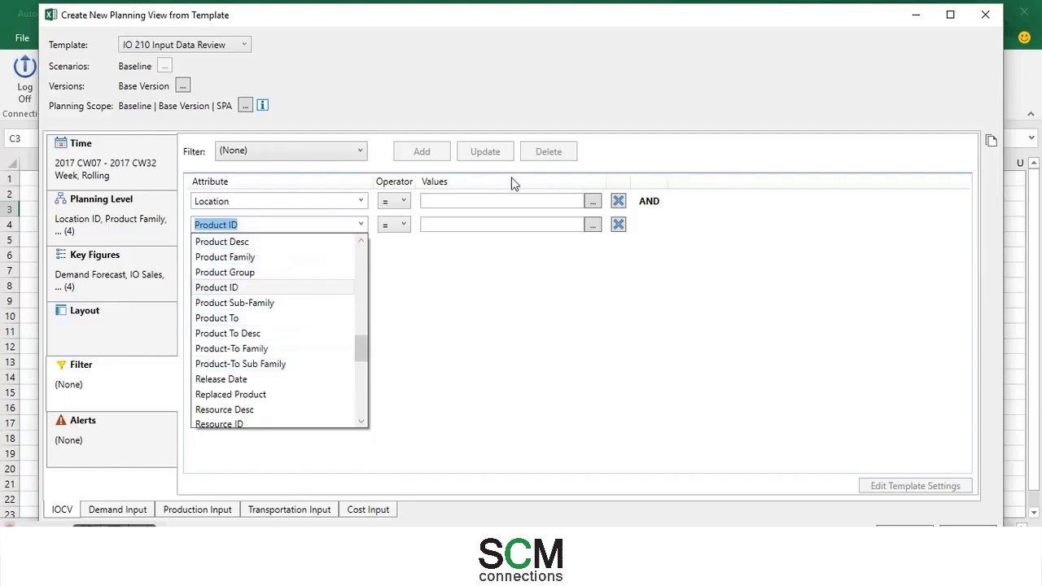
click(592, 233)
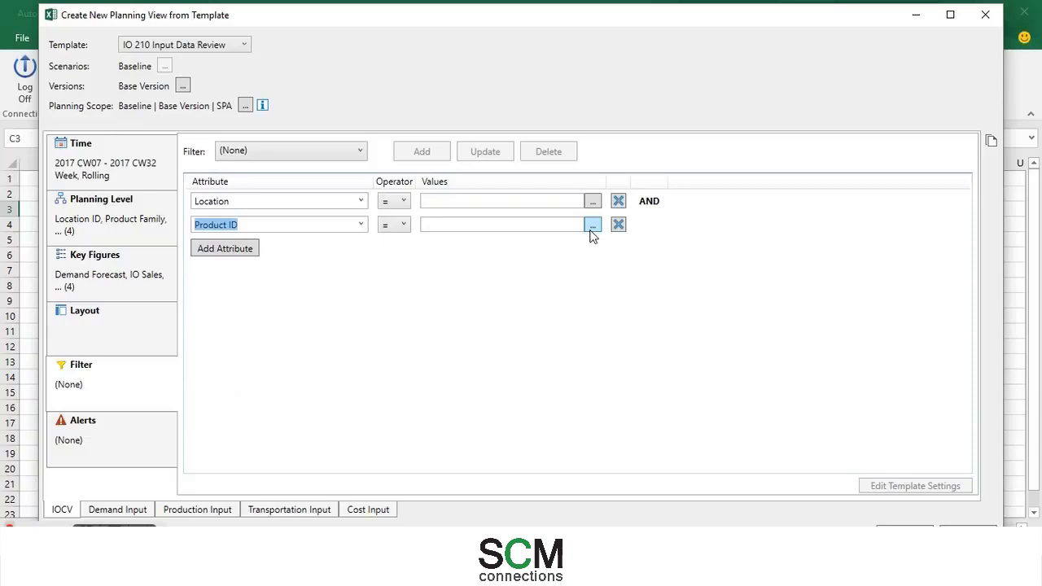
Set the Product ID filter values to IBP-100, IBP-110, IBP-120 and IBP-200
click(591, 228)
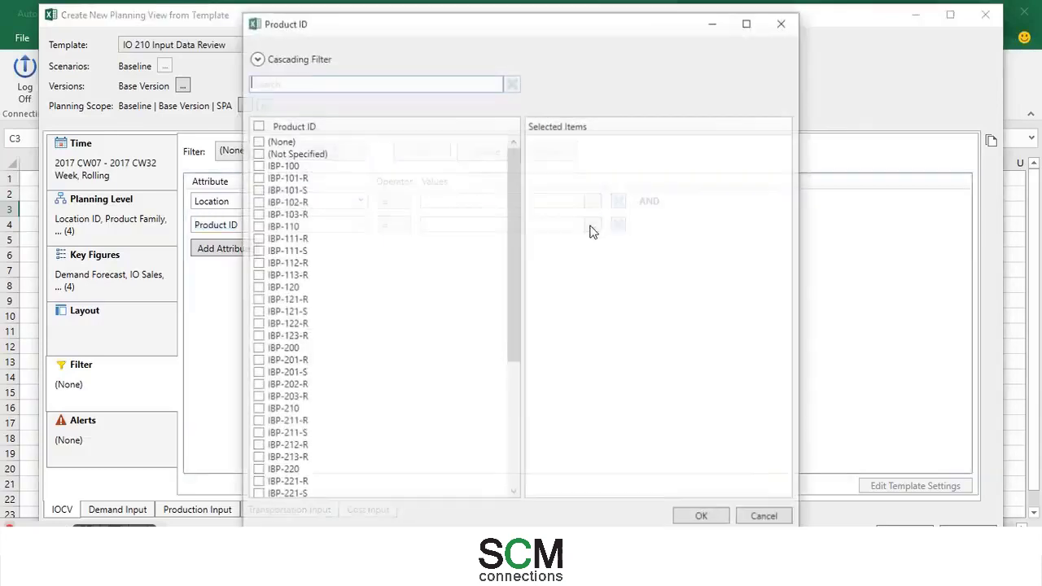
click(258, 155)
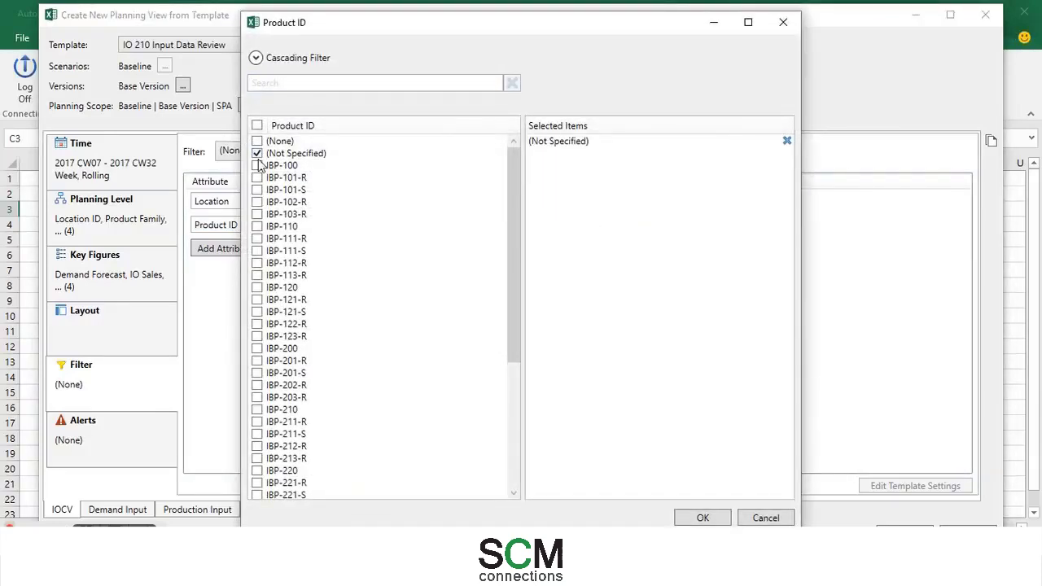
click(258, 156)
click(257, 166)
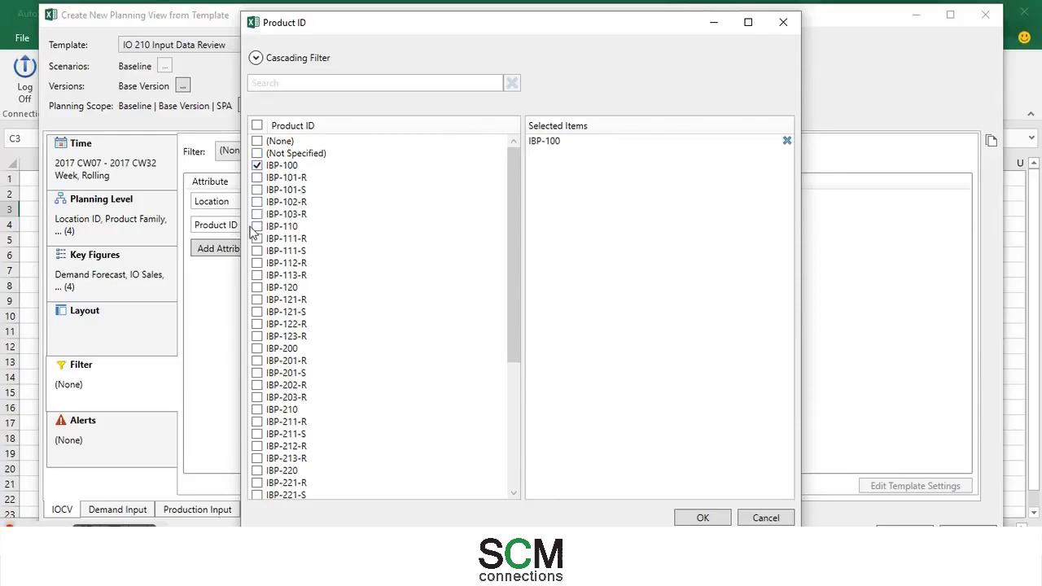
click(257, 226)
click(257, 288)
click(258, 348)
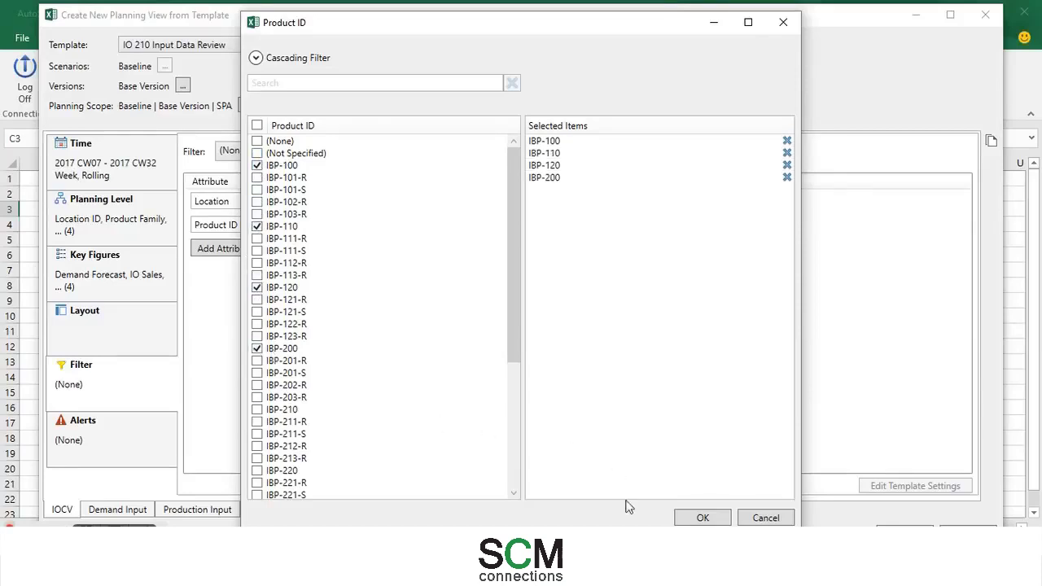
click(689, 516)
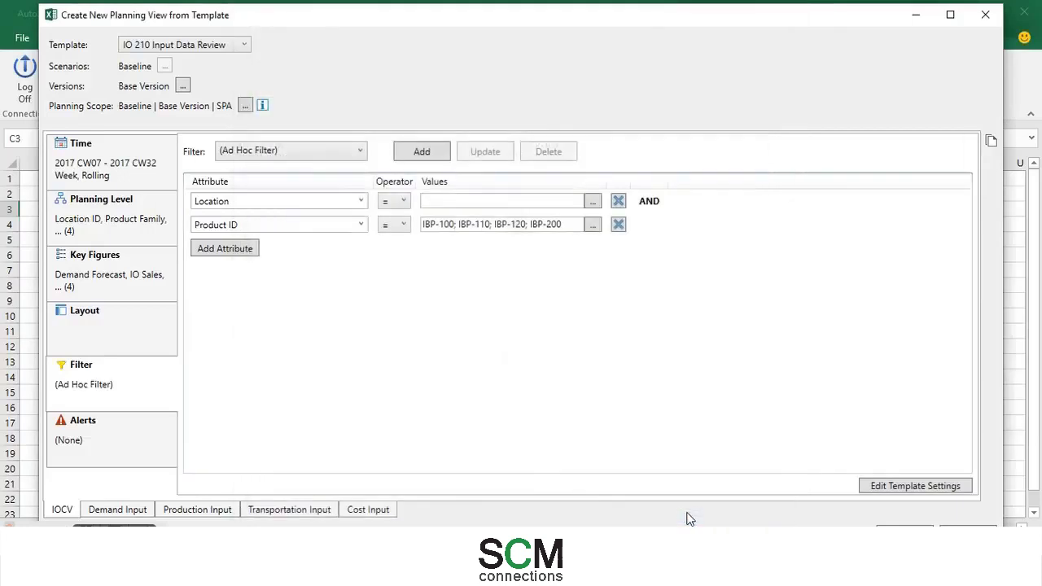
Set the Location filter to DC Hong Kong and generate the planning view
click(592, 202)
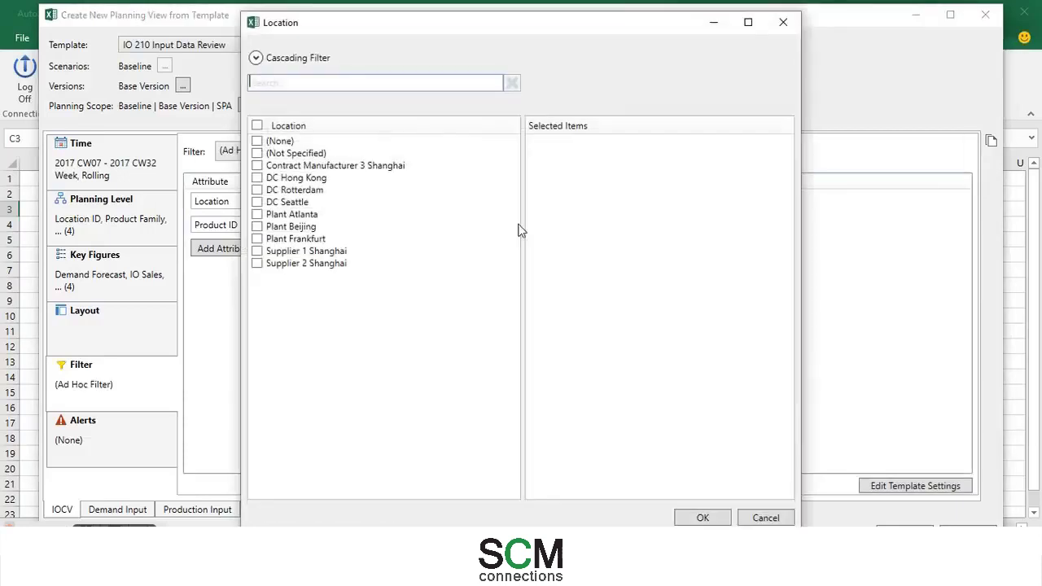
click(257, 178)
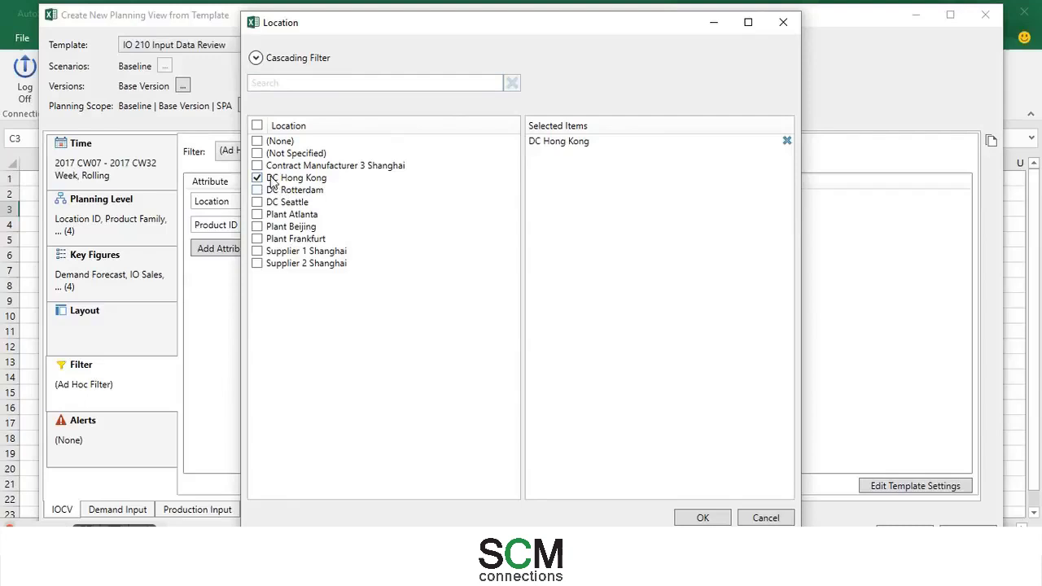
click(698, 518)
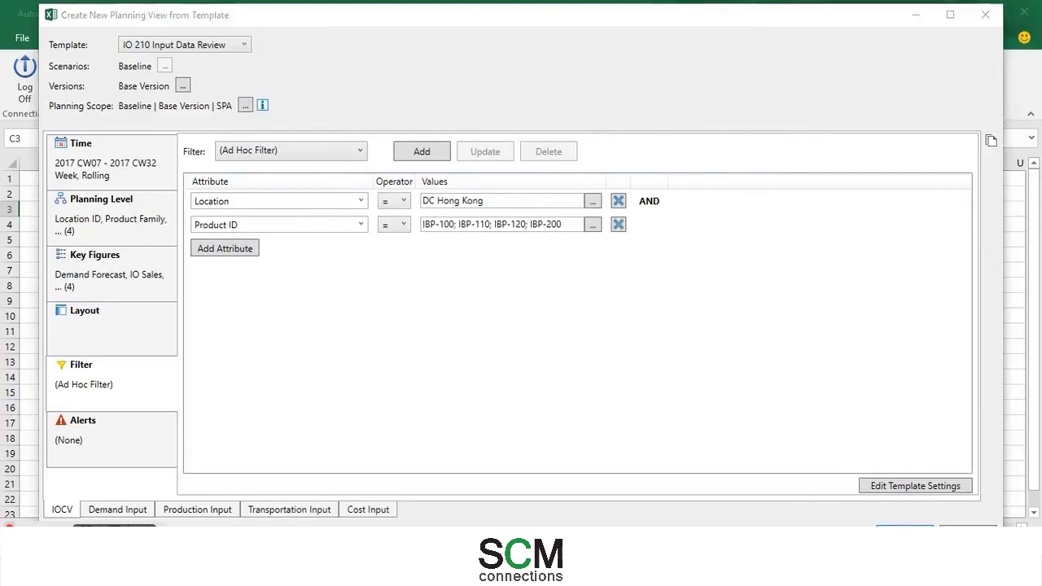
key(Return)
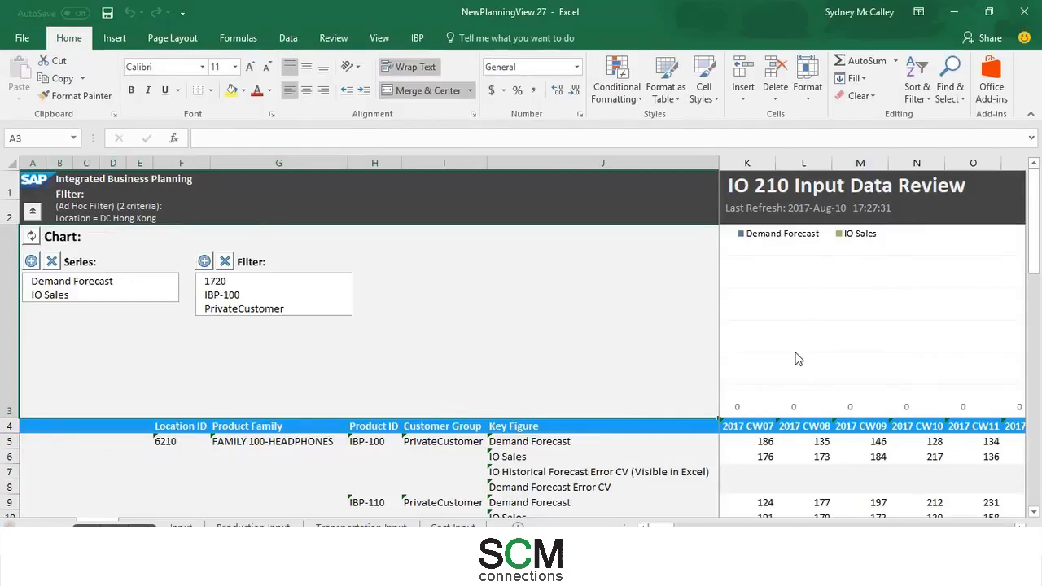
Filter the chart by location ID 6210 and review the weekly data and forecast error CV through 2017 CW32
click(180, 442)
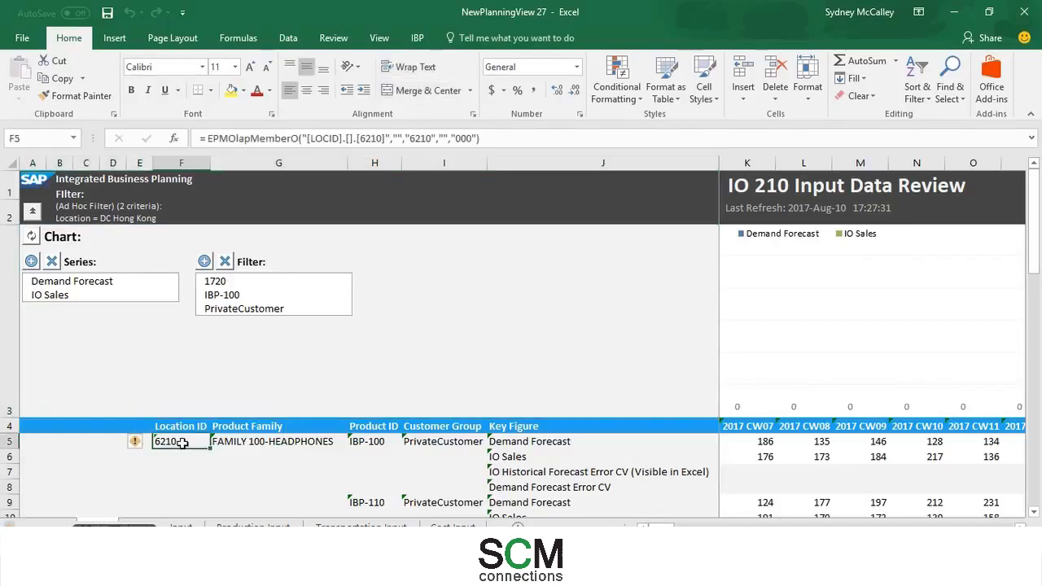
click(210, 269)
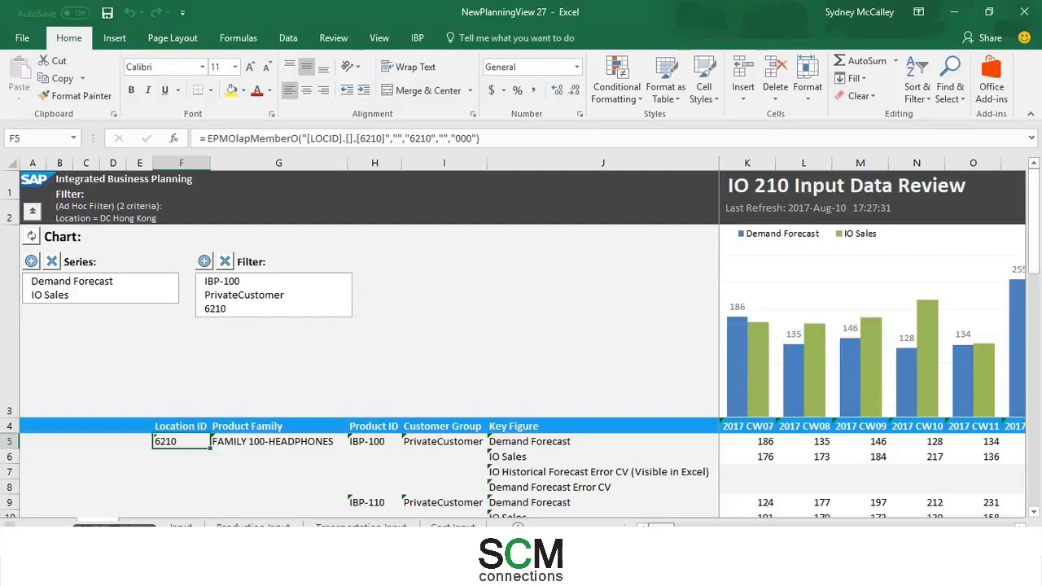
scroll(871, 342, right, 10)
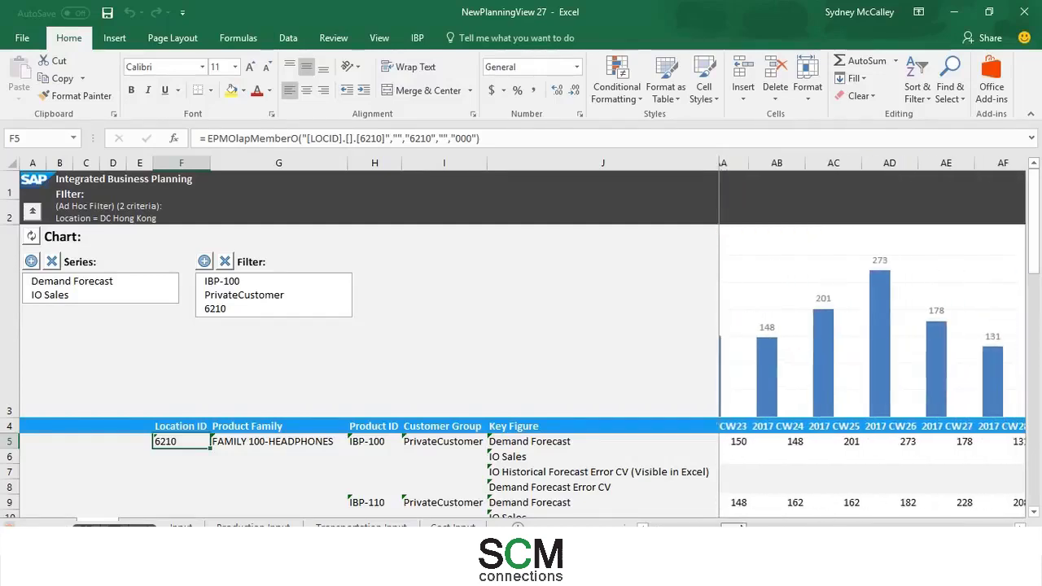
scroll(871, 341, right, 5)
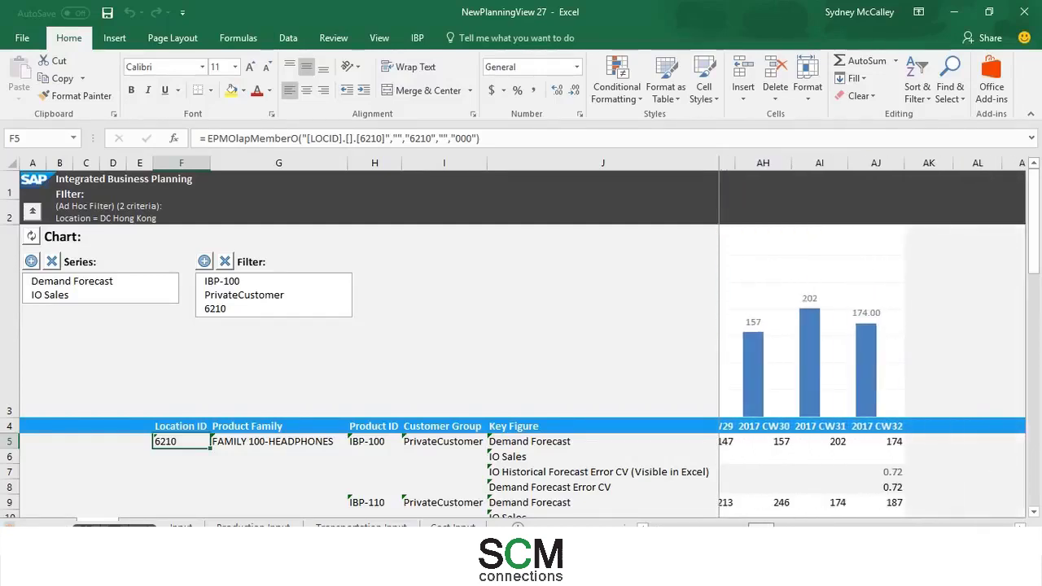
scroll(966, 426, left, 2)
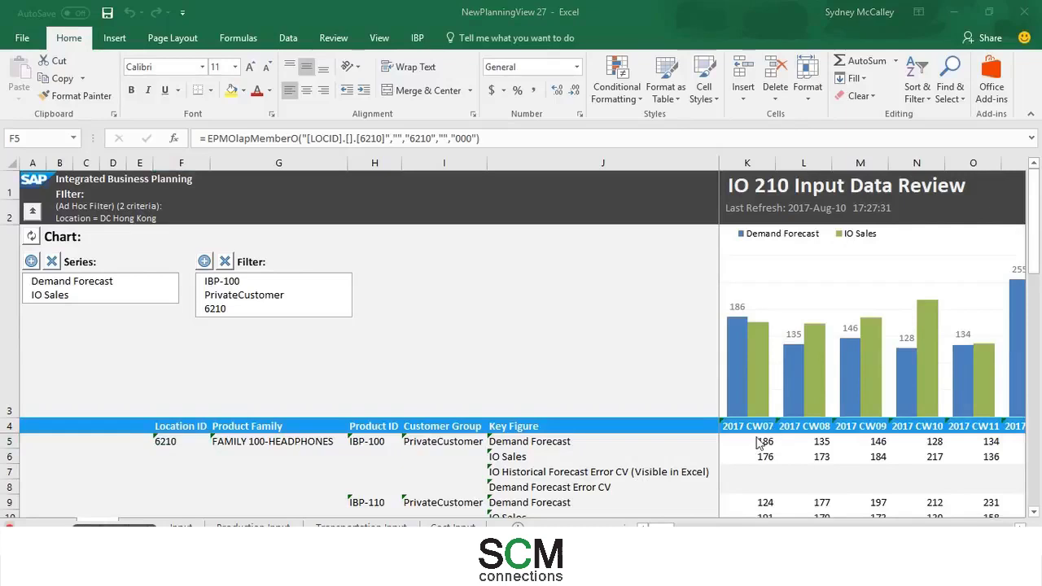
Fill the IBP-100 Demand Forecast value 186 from 2017 CW07 across to CW10 and save the data
click(758, 440)
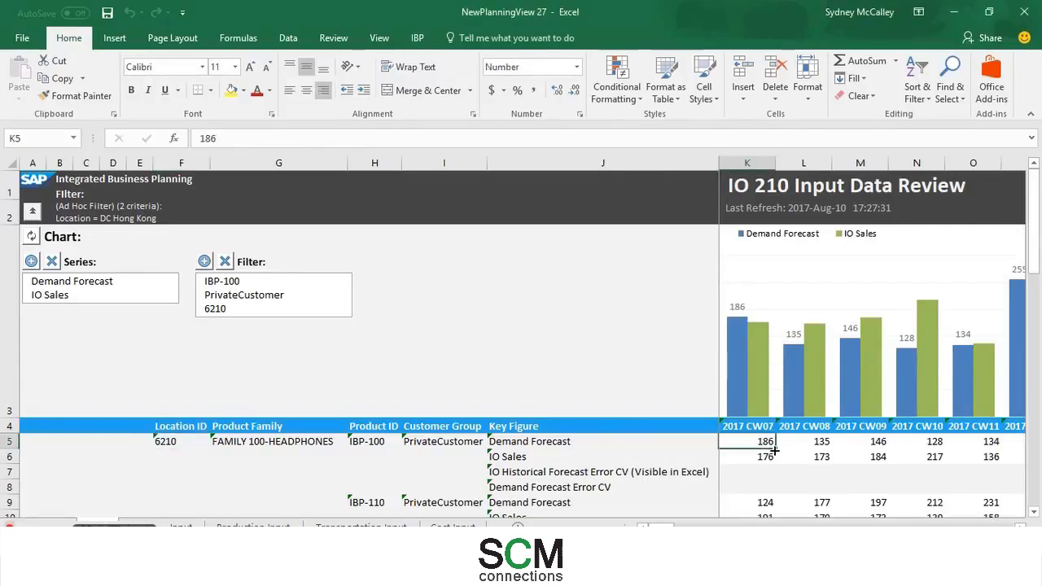
drag(796, 442, 934, 447)
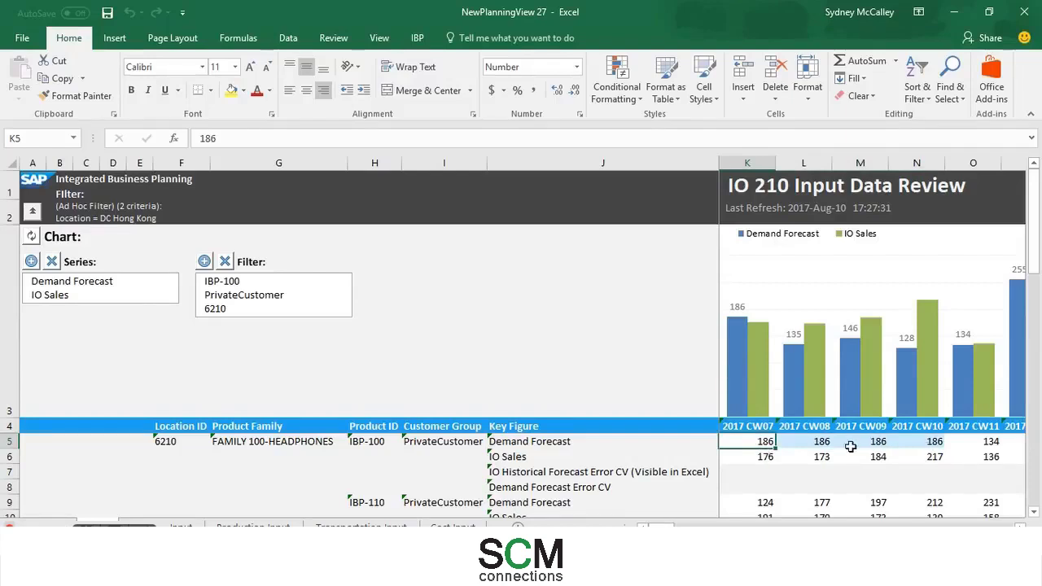
click(415, 39)
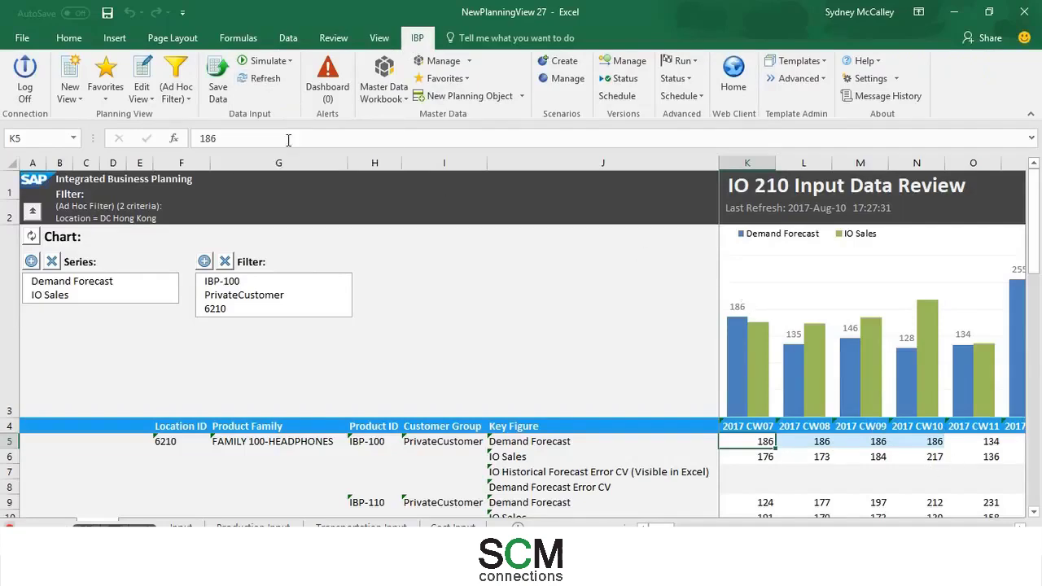
click(217, 77)
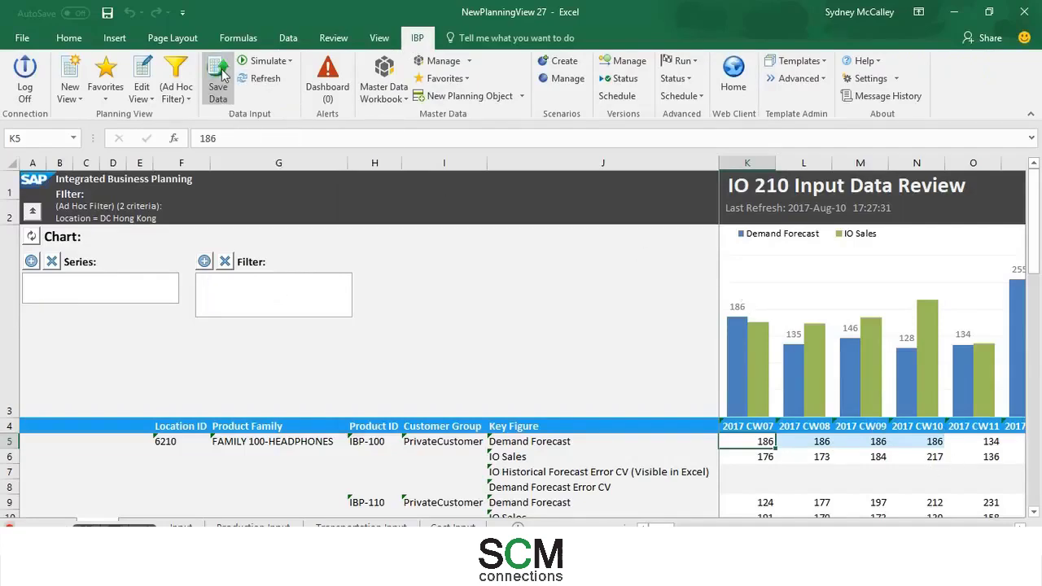
click(606, 418)
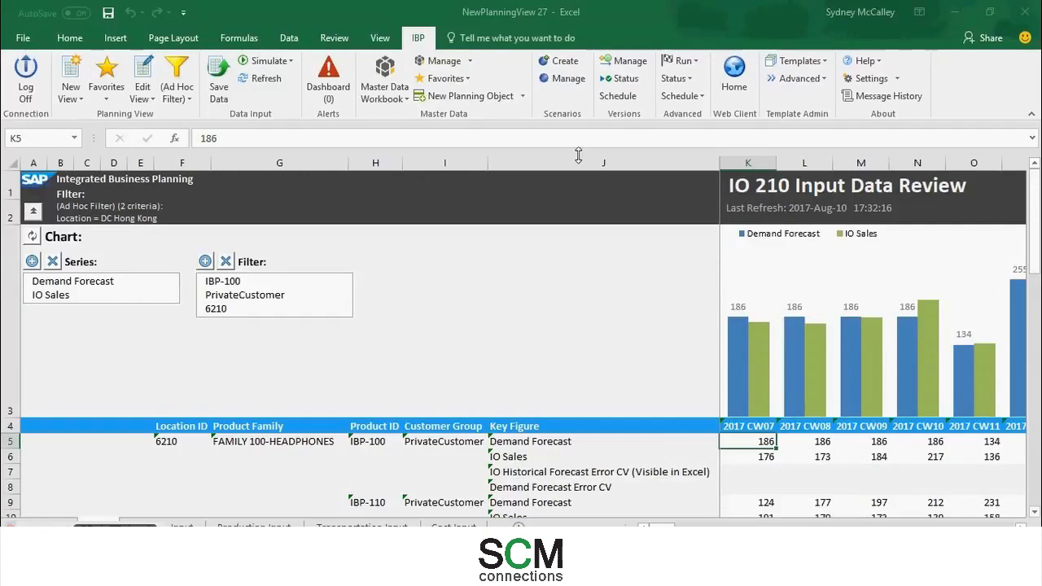
Run the Forecast Error calculation once with the IO_ForecastErrorCV planning operator for the Base Version
click(682, 61)
click(730, 120)
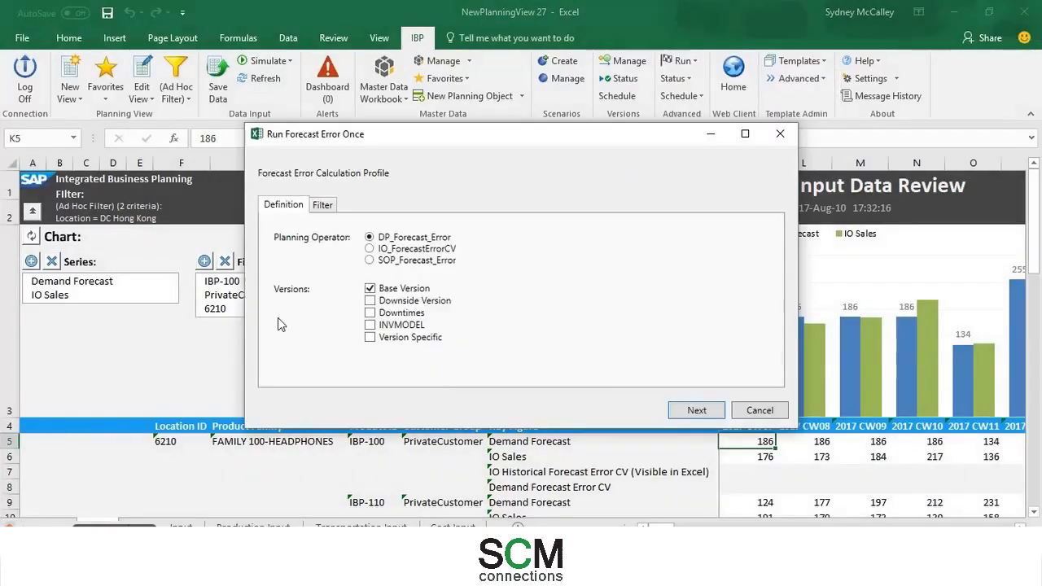
click(369, 249)
click(701, 410)
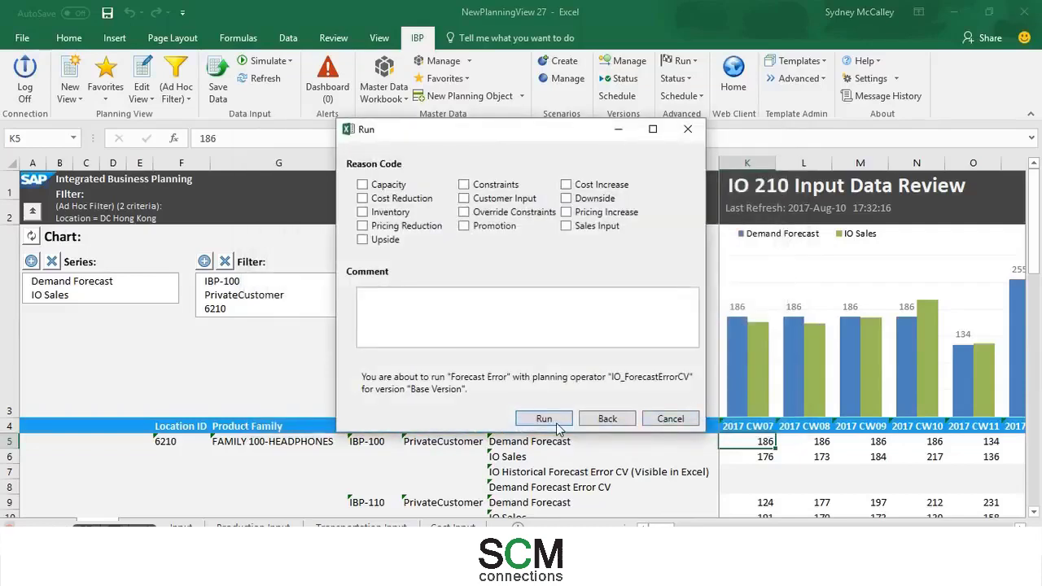
click(544, 419)
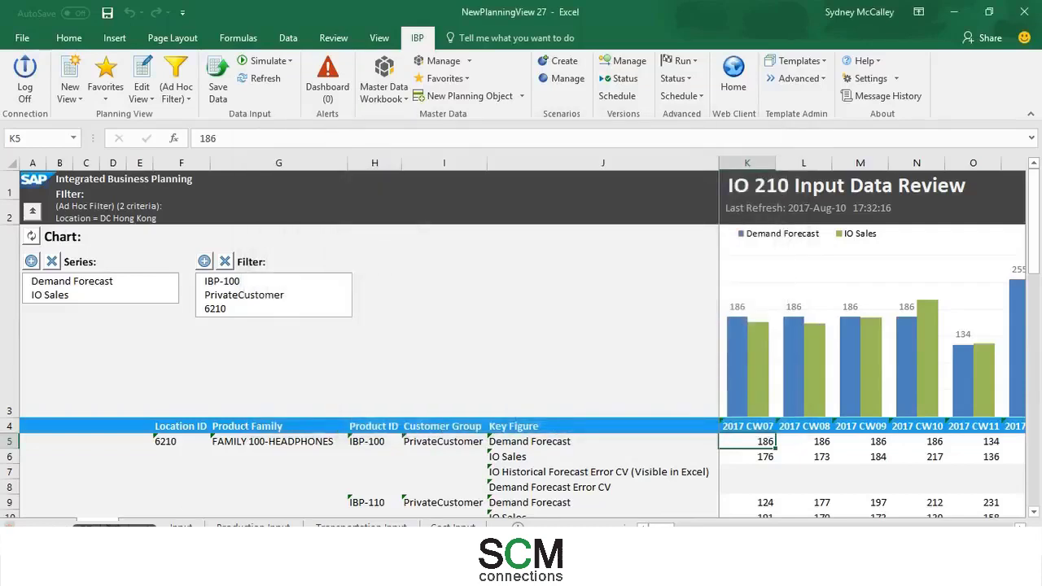
Check the status of the Forecast Error planning operator job and close the status list
click(676, 78)
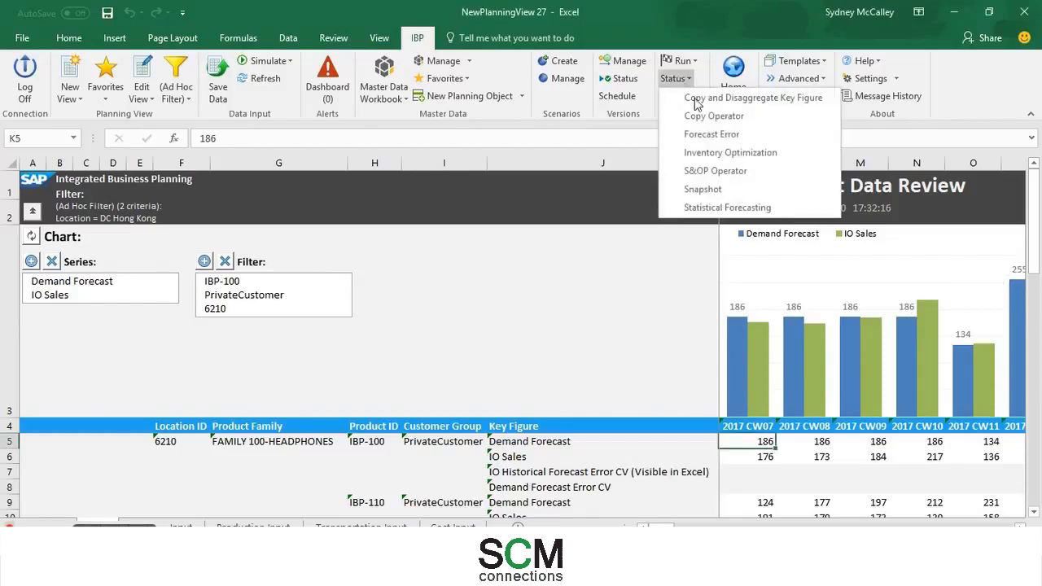
click(733, 136)
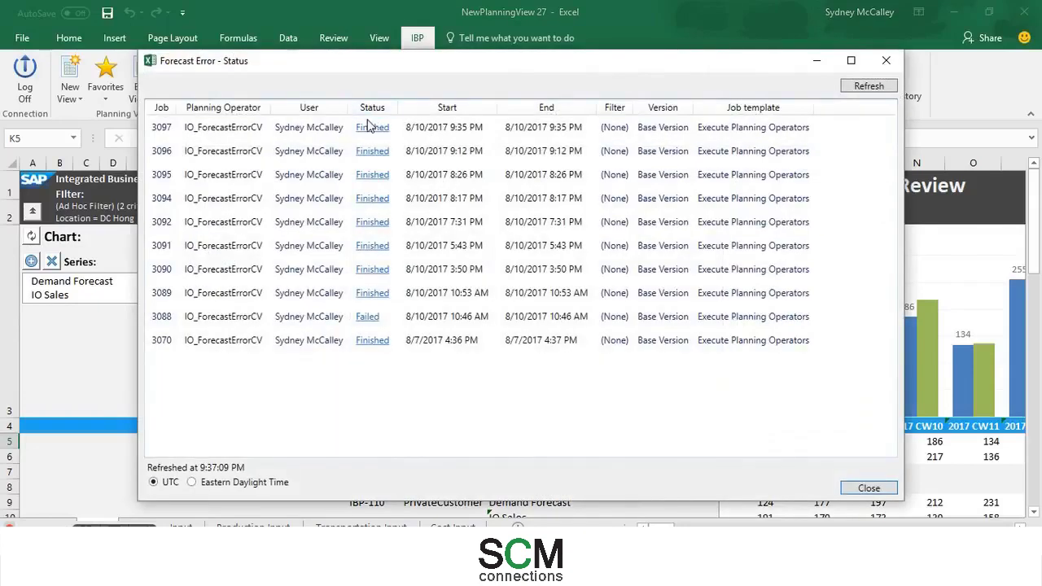
click(871, 488)
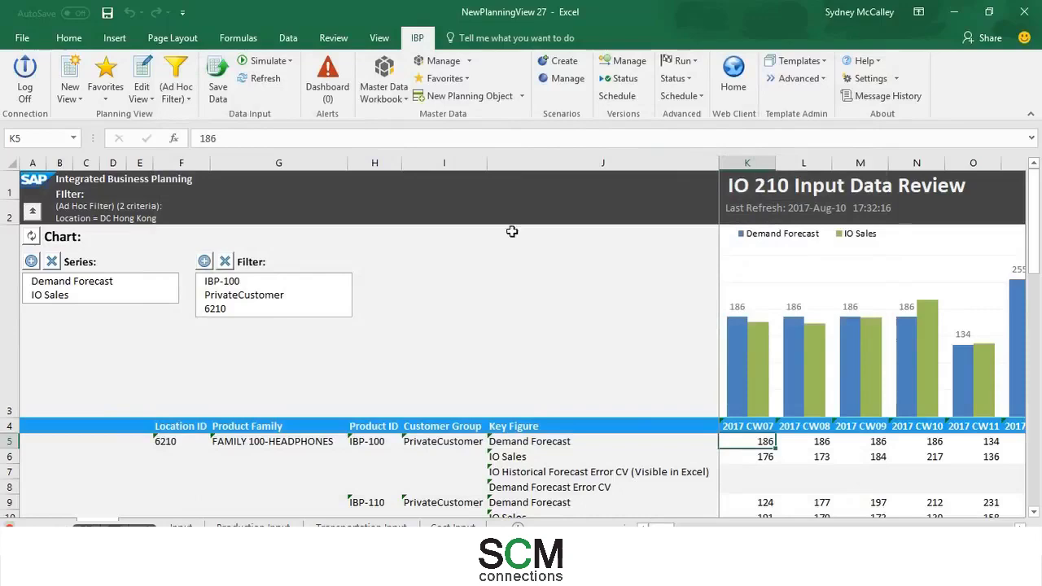
Refresh the planning view data and examine the IBP-100 forecast error CV values in 2017 CW32
click(263, 88)
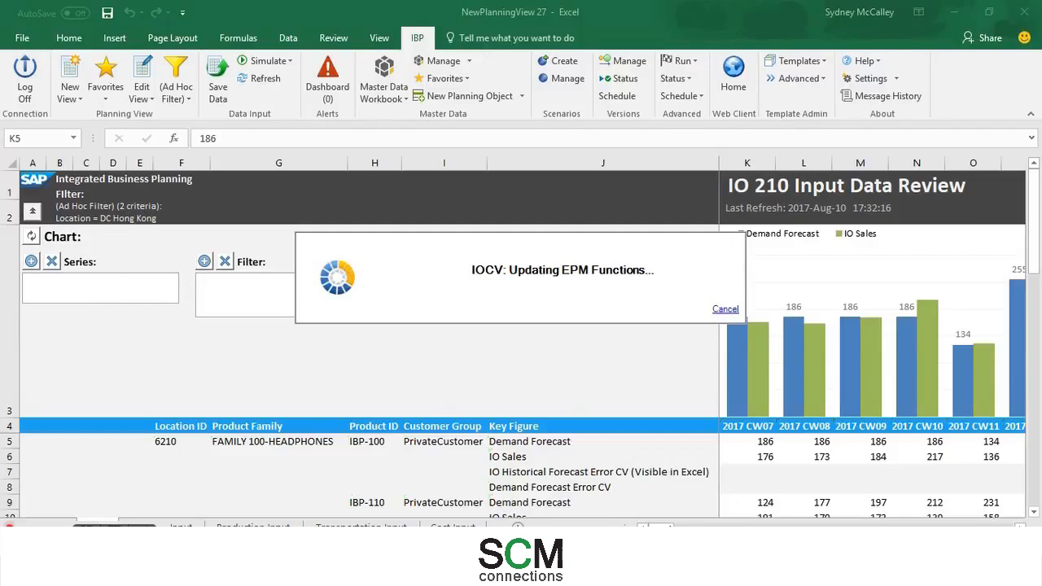
scroll(871, 342, right, 10)
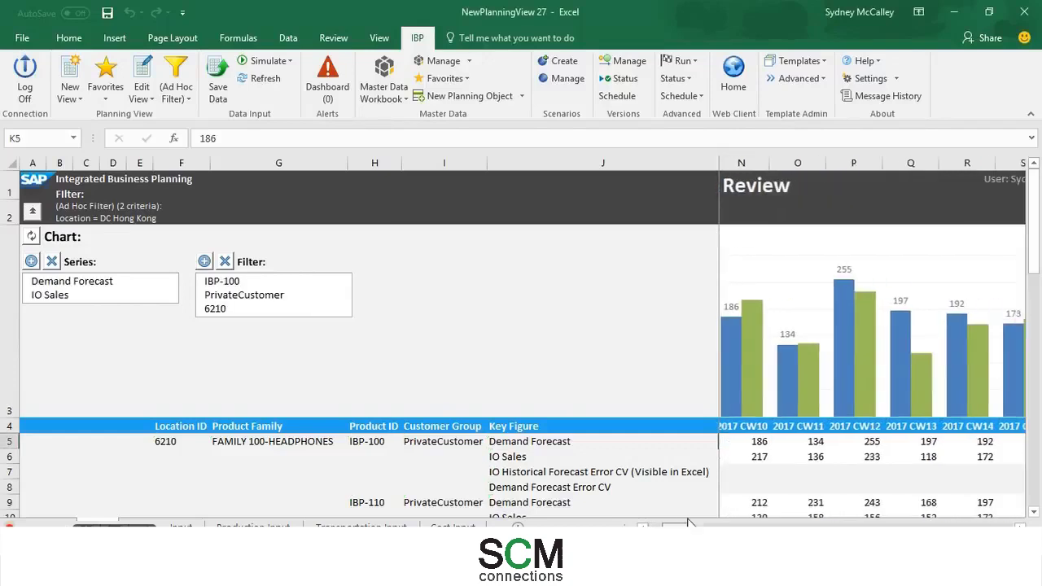
scroll(871, 342, right, 6)
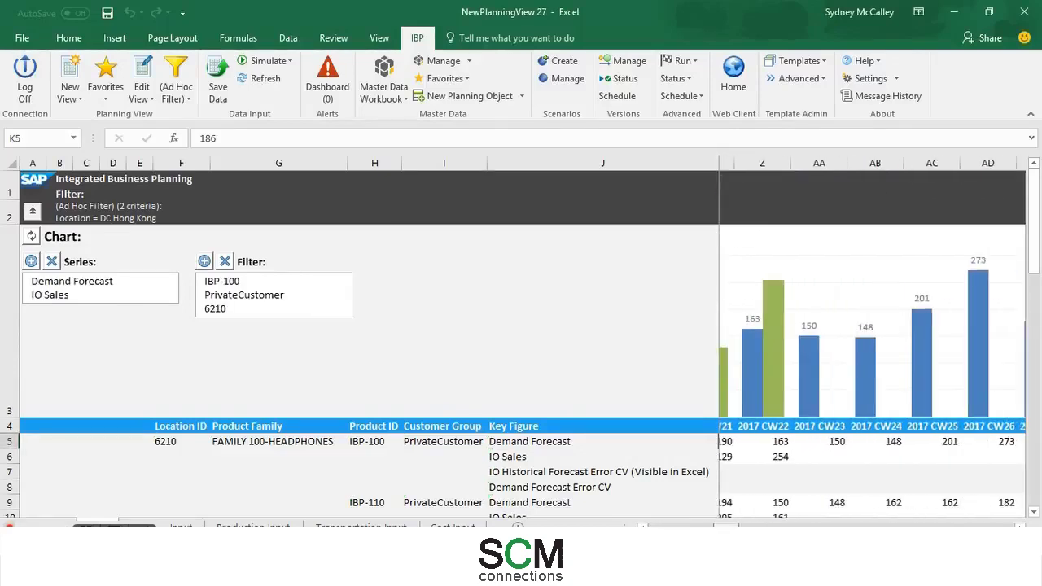
scroll(826, 462, right, 4)
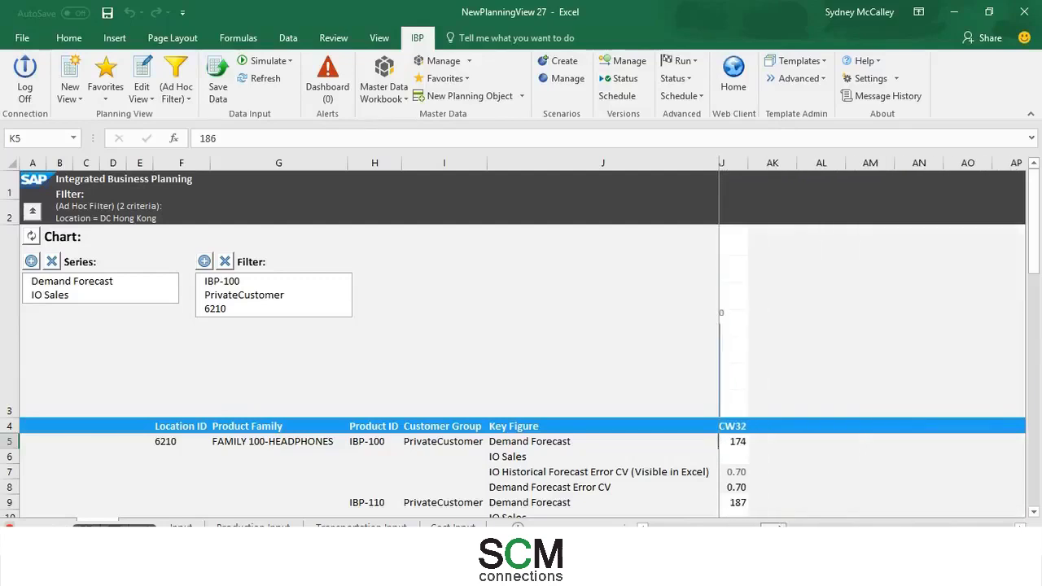